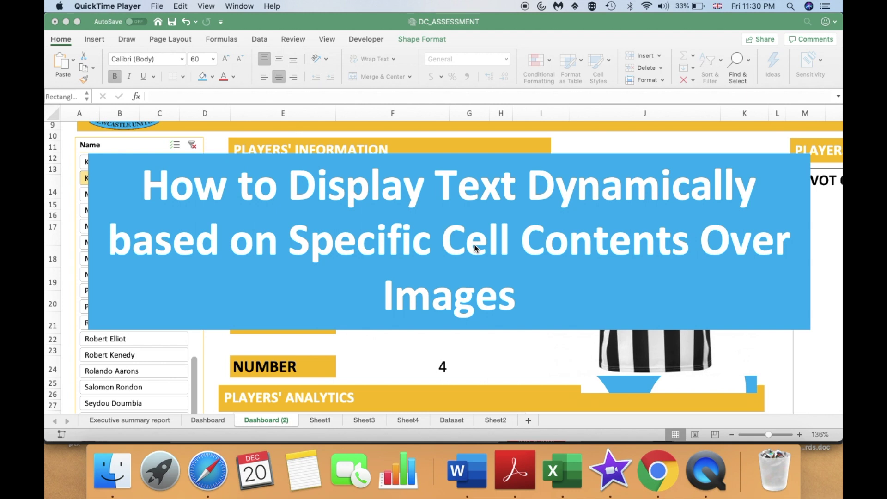
- Delete the blue title banner from the top of the Dashboard (2) sheet
{"action": "left_click", "coordinate": [430, 154]}
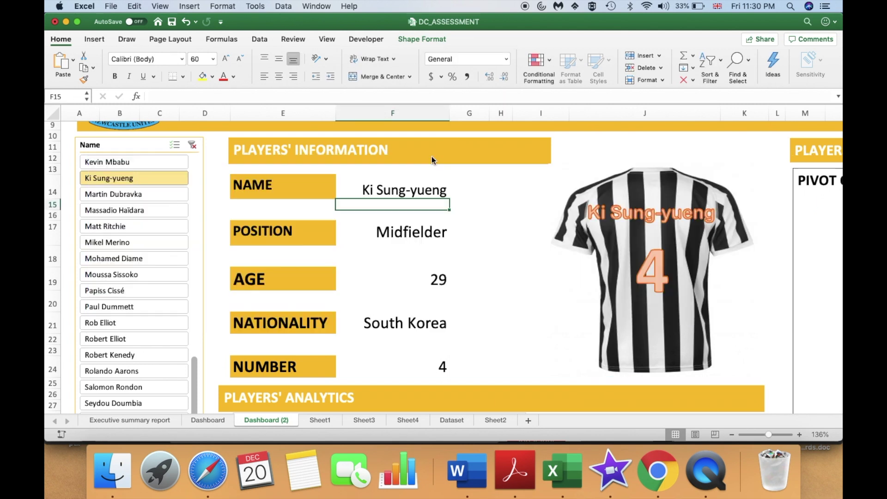
{"action": "key", "text": "Delete"}
- Filter the Name slicer through Kevin Mbabu and Massadio Haïdara, ending on Matt Ritchie (number 11)
{"action": "left_click", "coordinate": [120, 159]}
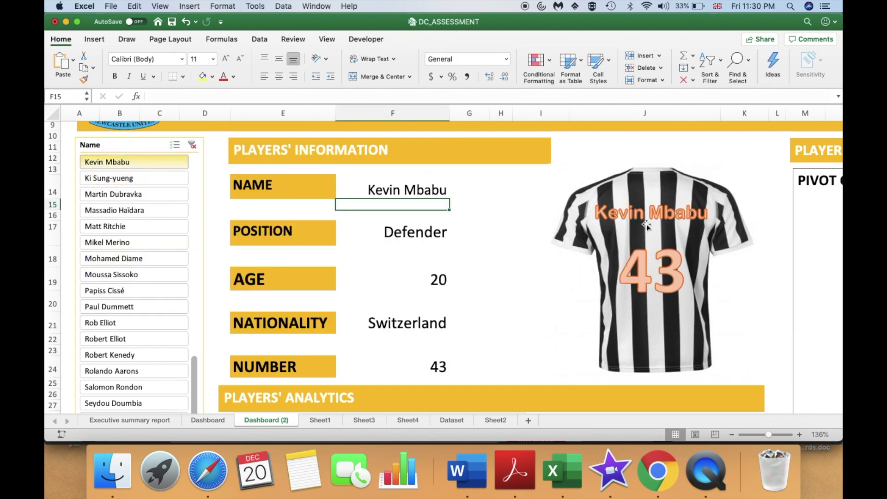
{"action": "left_click", "coordinate": [128, 211]}
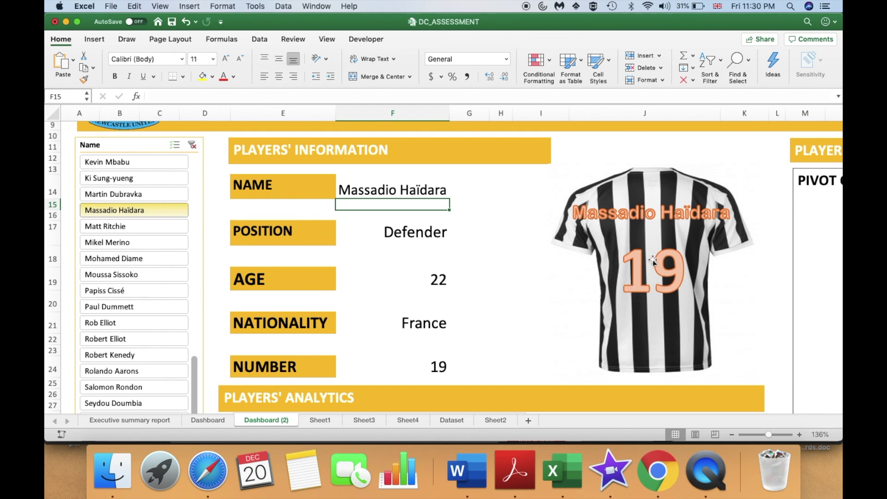
{"action": "left_click", "coordinate": [152, 228]}
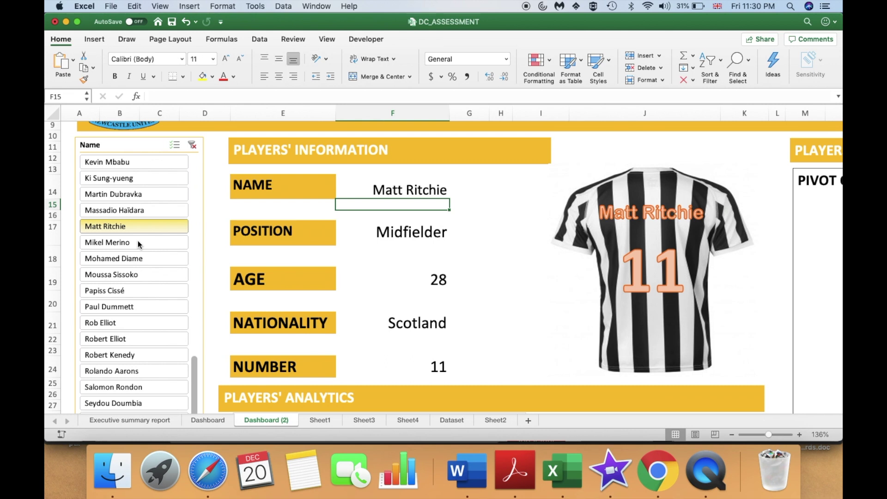
{"action": "left_click", "coordinate": [474, 193]}
- Inspect the F14 name formula, then shift the jersey picture off and back under its text
{"action": "left_click", "coordinate": [419, 193]}
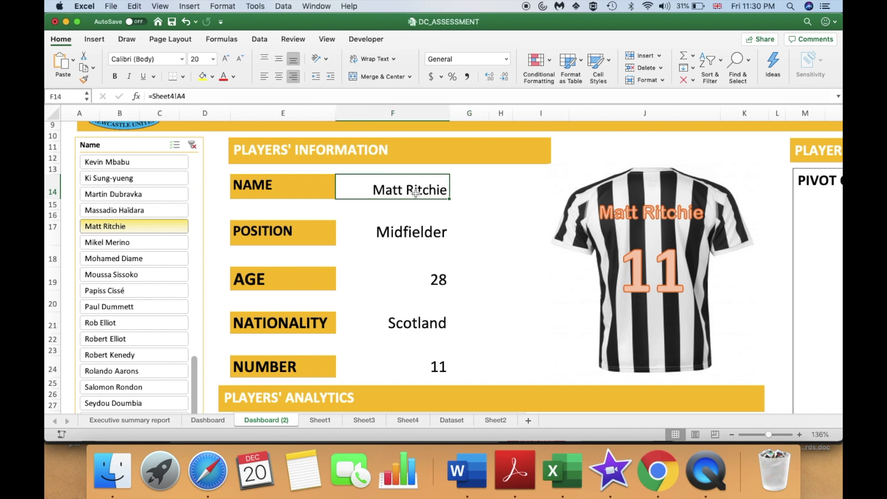
{"action": "double_click", "coordinate": [407, 192]}
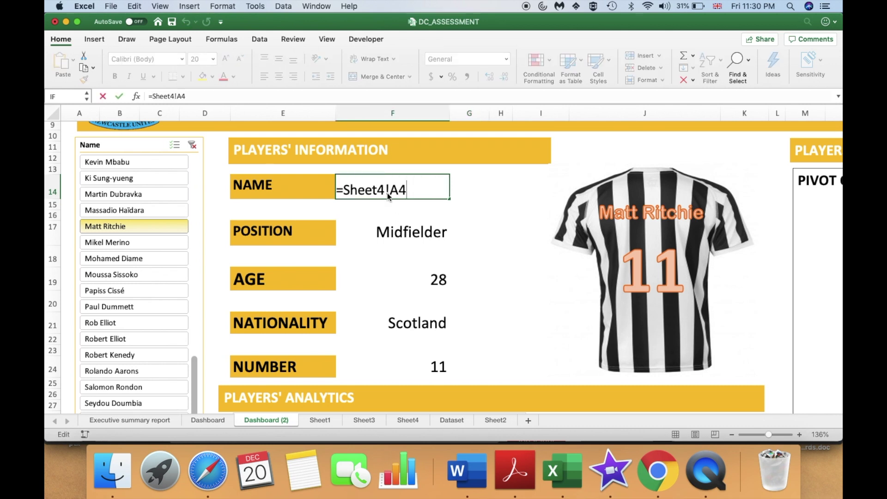
{"action": "key", "text": "Return"}
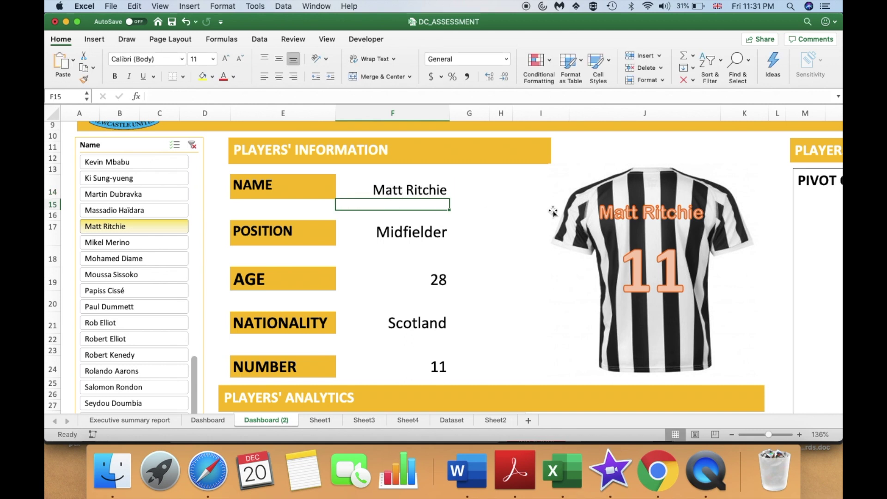
{"action": "left_click", "coordinate": [637, 184]}
{"action": "left_click_drag", "start_coordinate": [637, 181], "coordinate": [420, 209]}
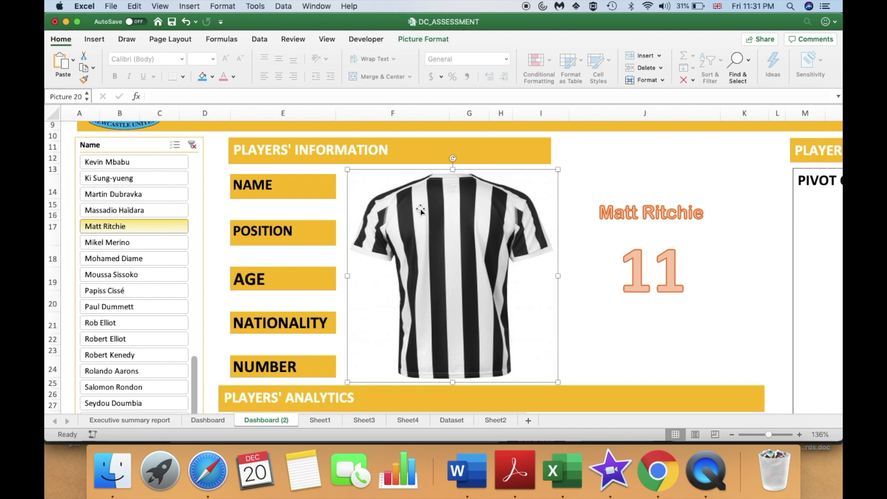
{"action": "left_click_drag", "start_coordinate": [420, 209], "coordinate": [476, 203]}
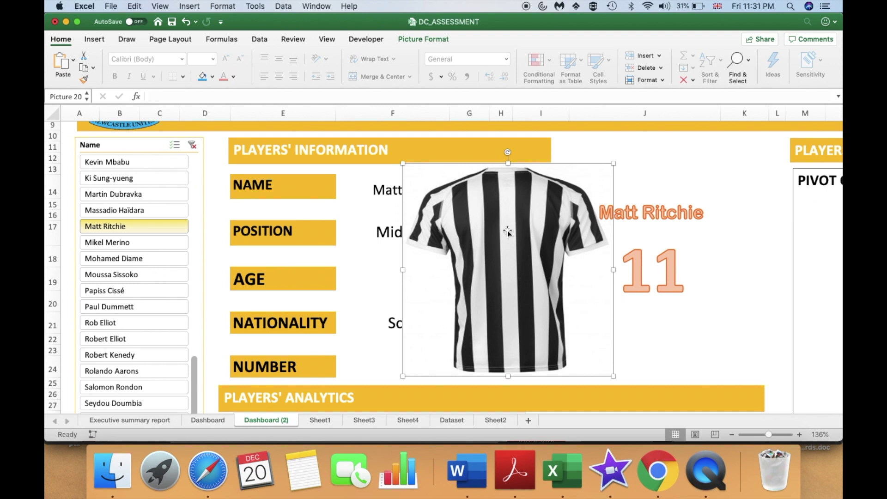
{"action": "left_click_drag", "start_coordinate": [507, 231], "coordinate": [651, 229]}
- Delete the Matt Ritchie name and number 11 text boxes, then reposition the jersey picture
{"action": "left_click", "coordinate": [641, 214]}
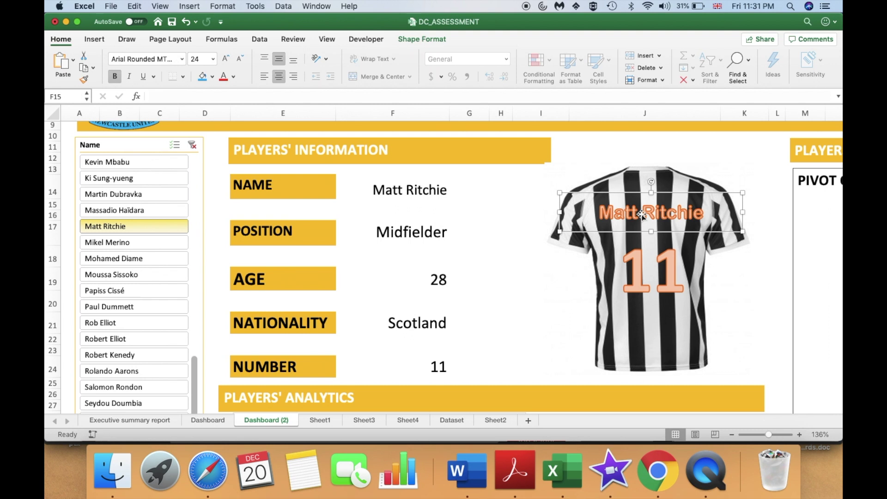
{"action": "key", "text": "Escape"}
{"action": "left_click", "coordinate": [641, 267]}
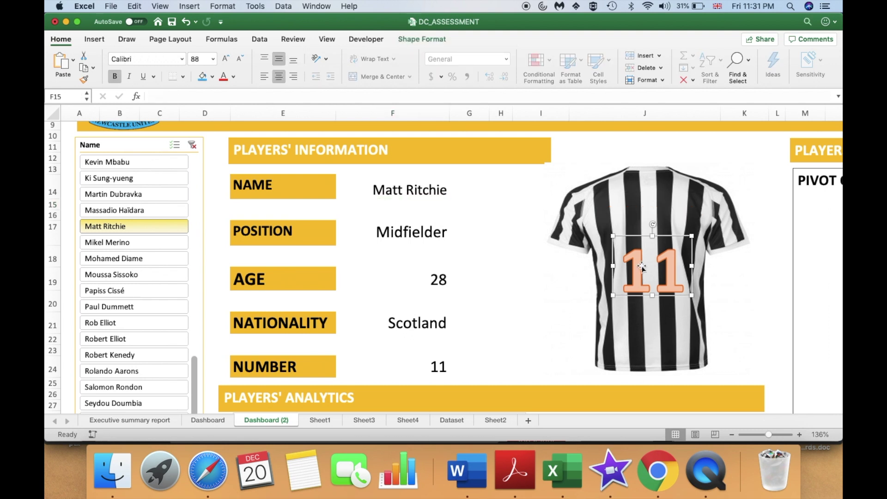
{"action": "key", "text": "Delete"}
{"action": "mouse_move", "coordinate": [654, 254]}
{"action": "left_mouse_down"}
{"action": "mouse_move", "coordinate": [665, 242]}
{"action": "mouse_move", "coordinate": [670, 260]}
{"action": "left_mouse_up"}
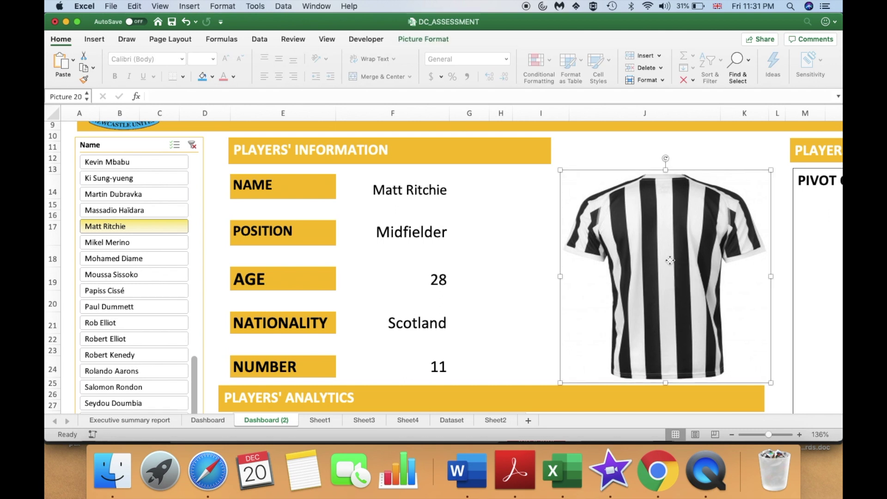
- Insert a blank text box across the upper chest of the jersey picture
{"action": "left_click", "coordinate": [101, 40]}
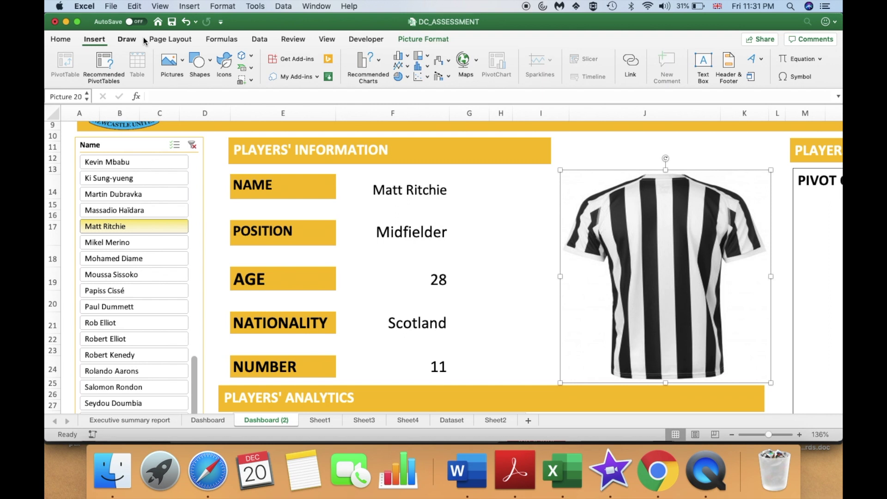
{"action": "left_click", "coordinate": [706, 67]}
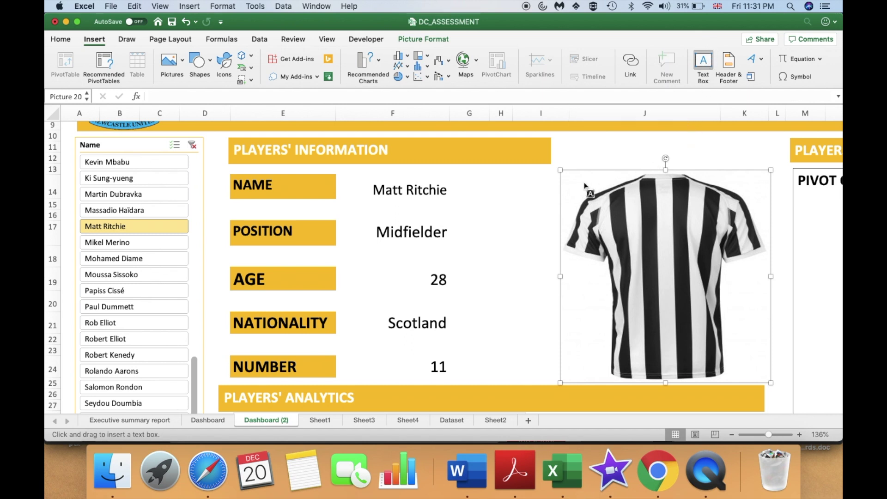
{"action": "mouse_move", "coordinate": [568, 190]}
{"action": "left_mouse_down"}
{"action": "mouse_move", "coordinate": [571, 225]}
{"action": "mouse_move", "coordinate": [765, 245]}
{"action": "left_mouse_up"}
{"action": "mouse_move", "coordinate": [709, 247]}
{"action": "left_mouse_down"}
{"action": "mouse_move", "coordinate": [721, 248]}
{"action": "mouse_move", "coordinate": [711, 249]}
{"action": "left_mouse_up"}
- Link the text box to the player-name cell with the formula =Sheet4!A4
{"action": "left_click", "coordinate": [399, 96]}
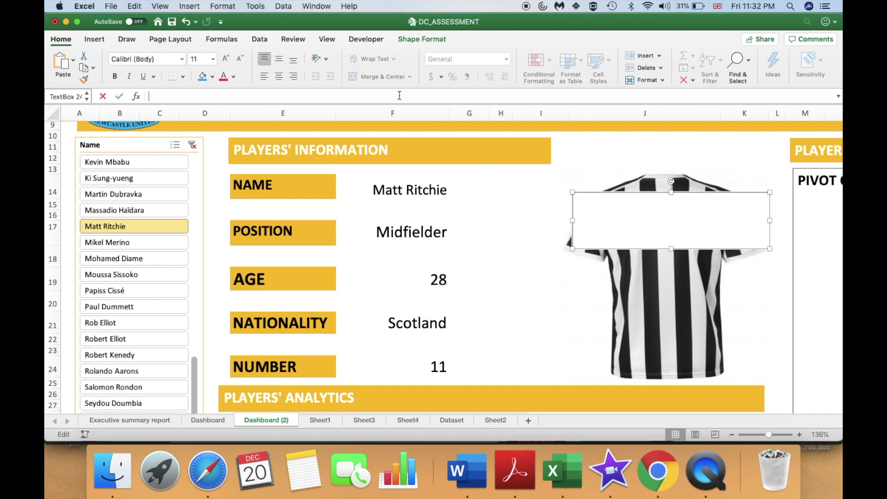
{"action": "type", "text": "="}
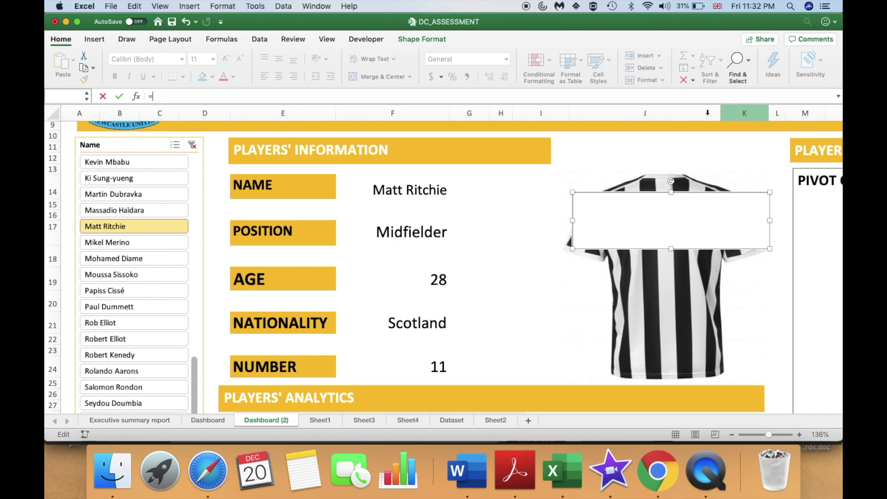
{"action": "left_click", "coordinate": [409, 420]}
{"action": "left_click_drag", "start_coordinate": [411, 421], "coordinate": [91, 154]}
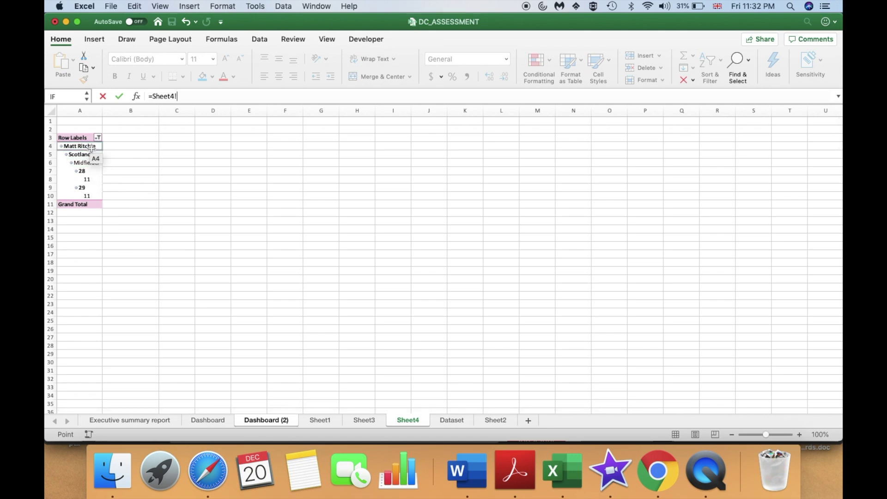
{"action": "left_click", "coordinate": [90, 147]}
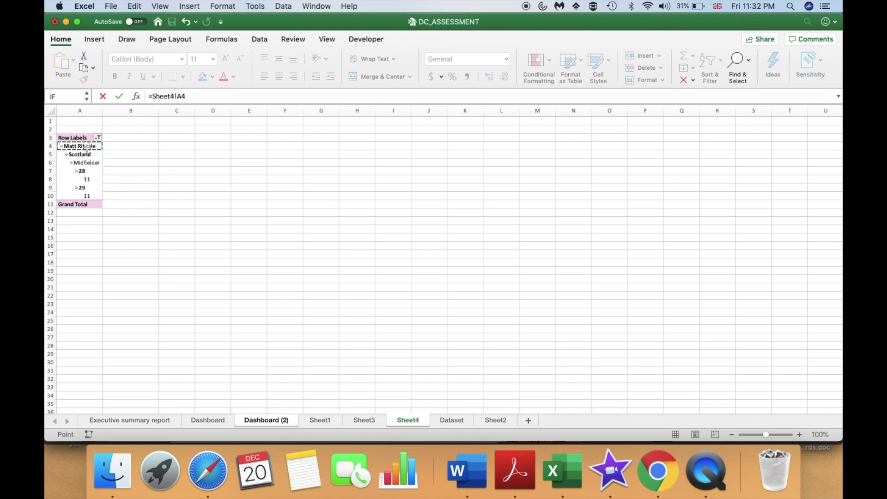
{"action": "key", "text": "Return"}
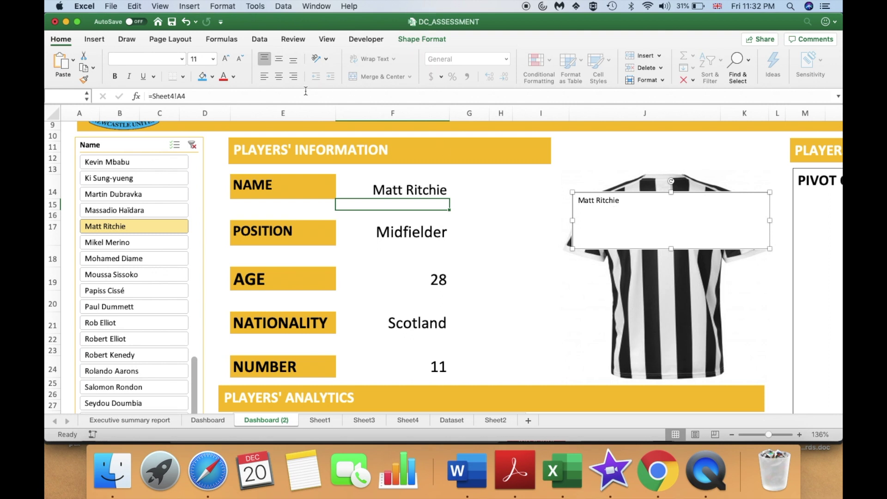
- Enlarge the linked name to size 28 and apply the orange outlined WordArt style
{"action": "left_click", "coordinate": [226, 59]}
{"action": "left_click", "coordinate": [226, 58]}
{"action": "left_click", "coordinate": [226, 59]}
{"action": "left_click", "coordinate": [226, 60]}
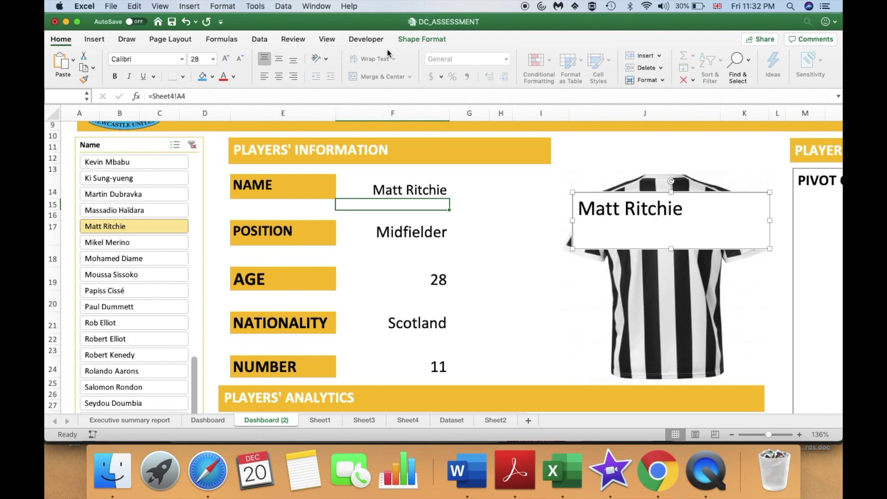
{"action": "left_click", "coordinate": [403, 40]}
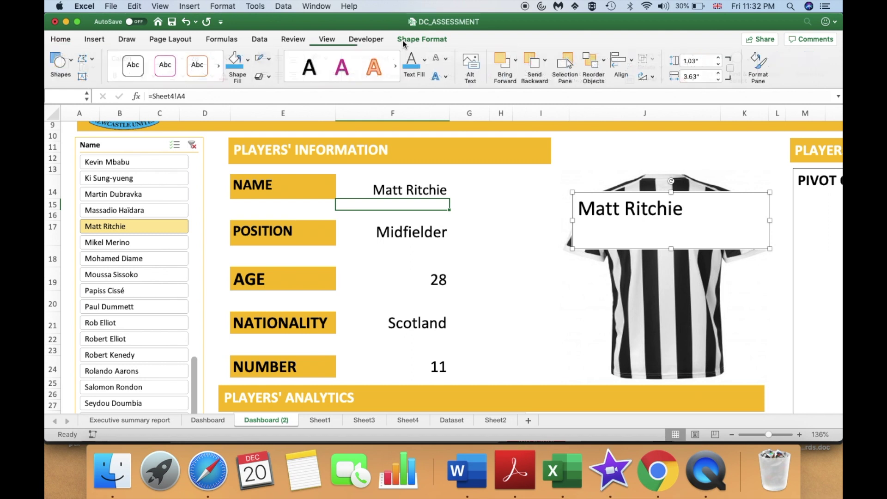
{"action": "left_click", "coordinate": [377, 67]}
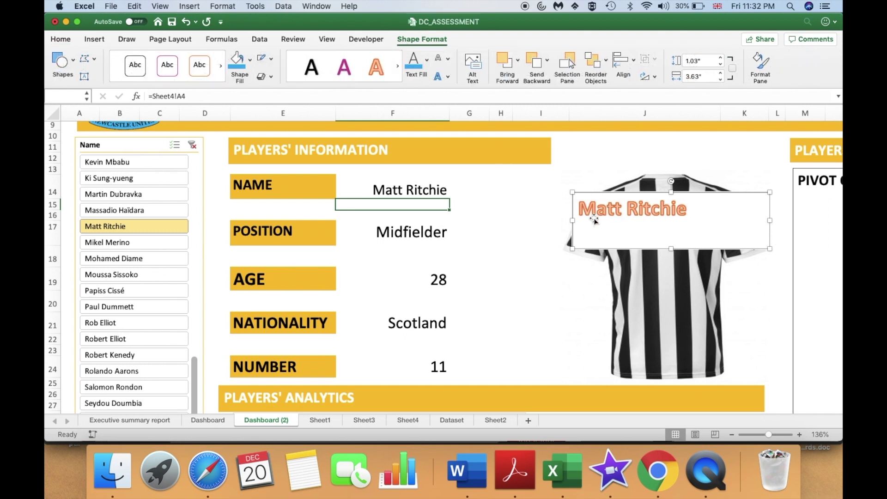
- Narrow the name text box to 3.07 inches wide and re-centre it on the shirt
{"action": "left_click_drag", "start_coordinate": [573, 221], "coordinate": [600, 221]}
{"action": "left_click_drag", "start_coordinate": [767, 222], "coordinate": [744, 221]}
{"action": "left_click_drag", "start_coordinate": [599, 221], "coordinate": [576, 221]}
{"action": "left_click_drag", "start_coordinate": [643, 193], "coordinate": [651, 197]}
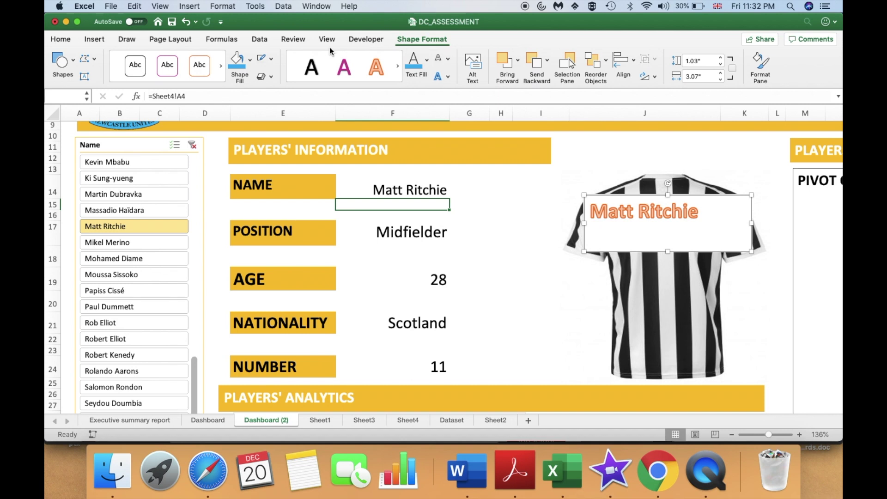
- Set the name text box to No Fill and No Outline so it sits on the stripes
{"action": "left_click", "coordinate": [249, 59]}
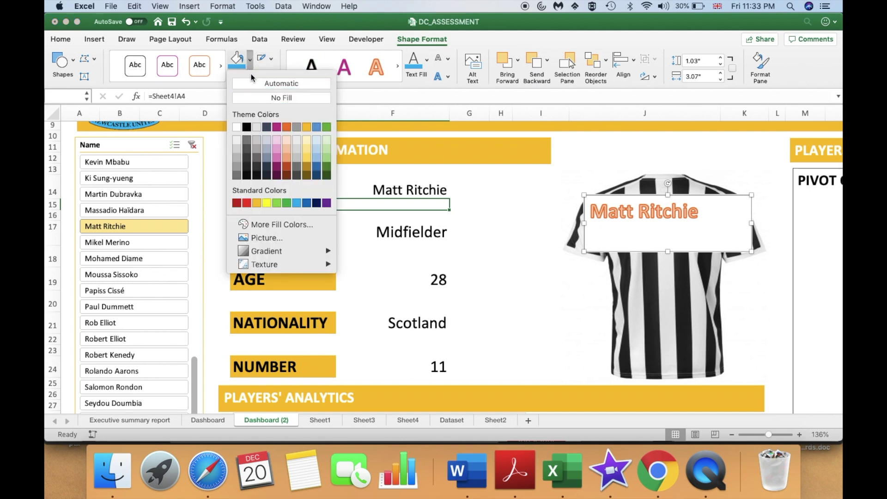
{"action": "left_click", "coordinate": [264, 99]}
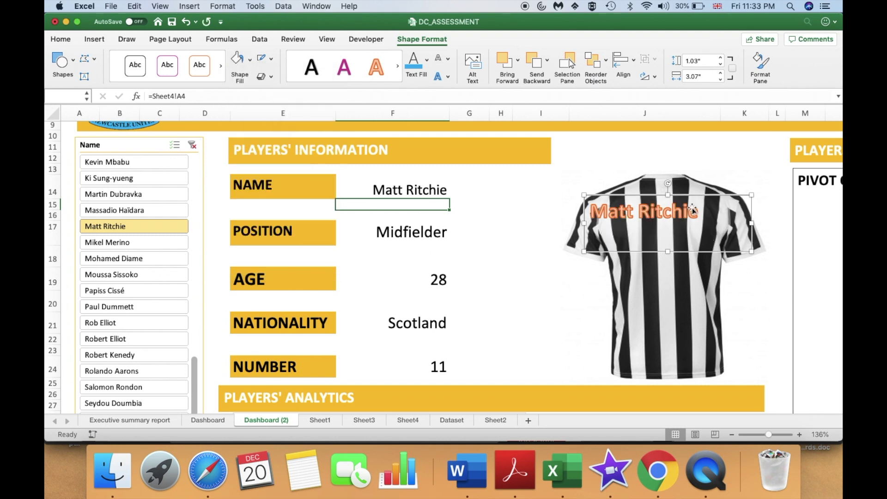
{"action": "left_click_drag", "start_coordinate": [688, 198], "coordinate": [690, 199]}
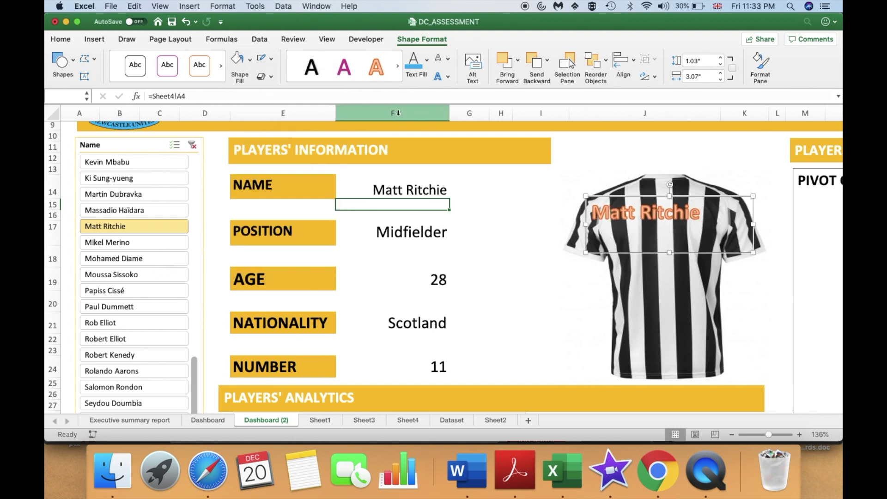
{"action": "left_click", "coordinate": [271, 58]}
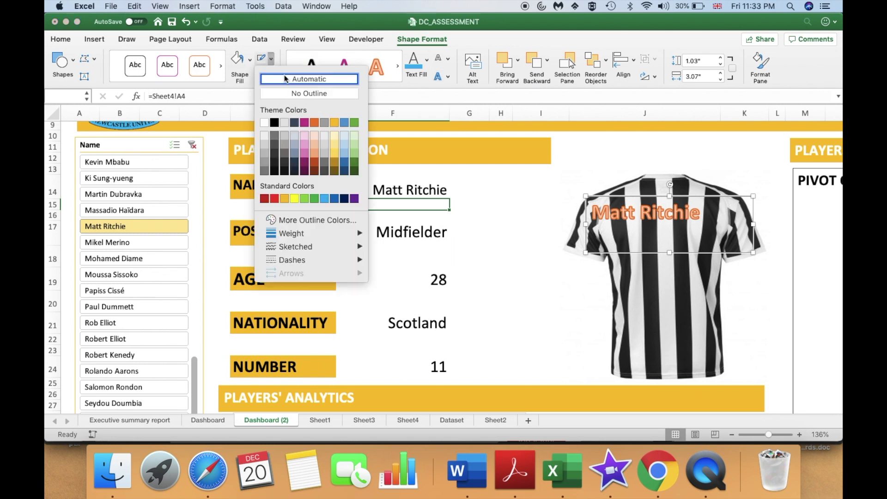
{"action": "left_click", "coordinate": [295, 94]}
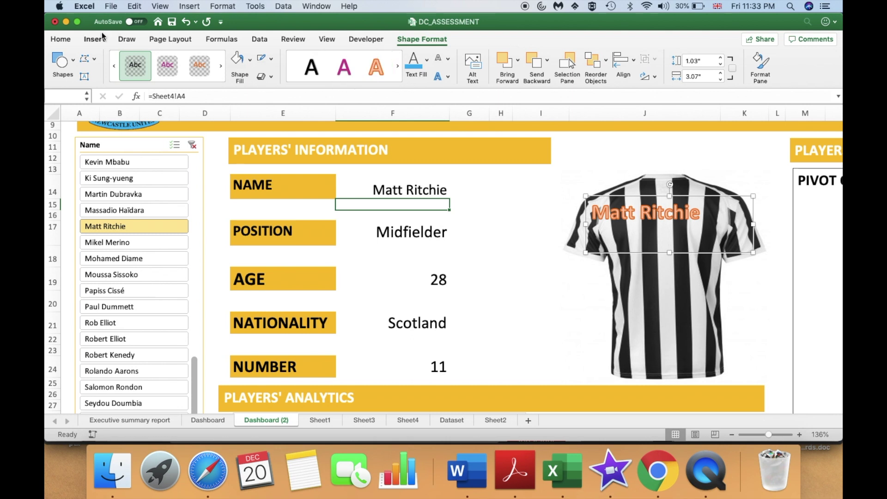
{"action": "left_click", "coordinate": [64, 41]}
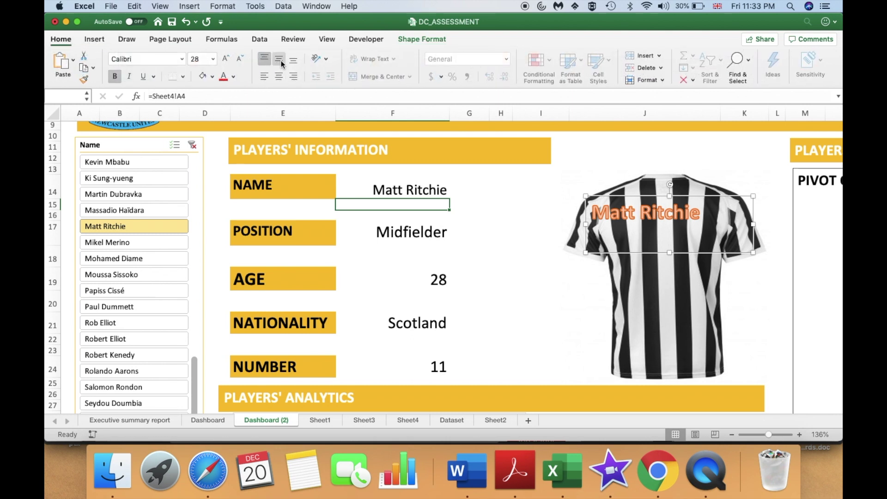
- Center and middle-align the name, nudge it up-left, and enlarge it to size 32
{"action": "left_click", "coordinate": [280, 78]}
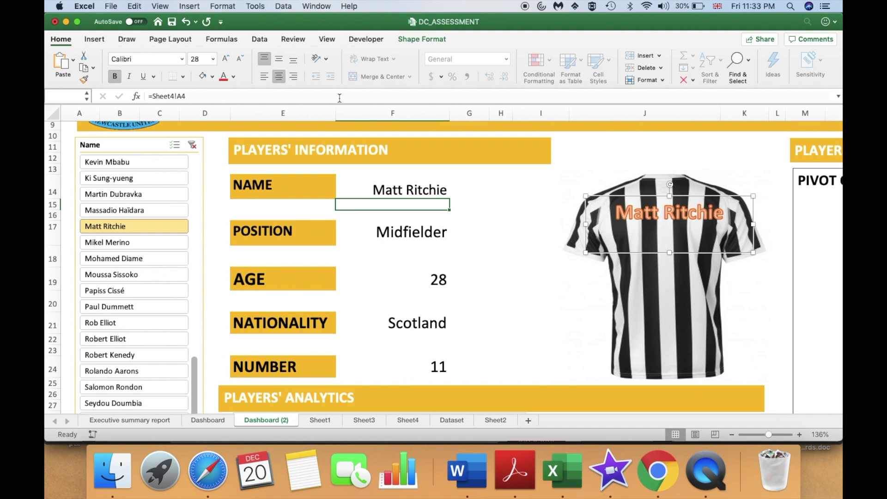
{"action": "left_click", "coordinate": [279, 58]}
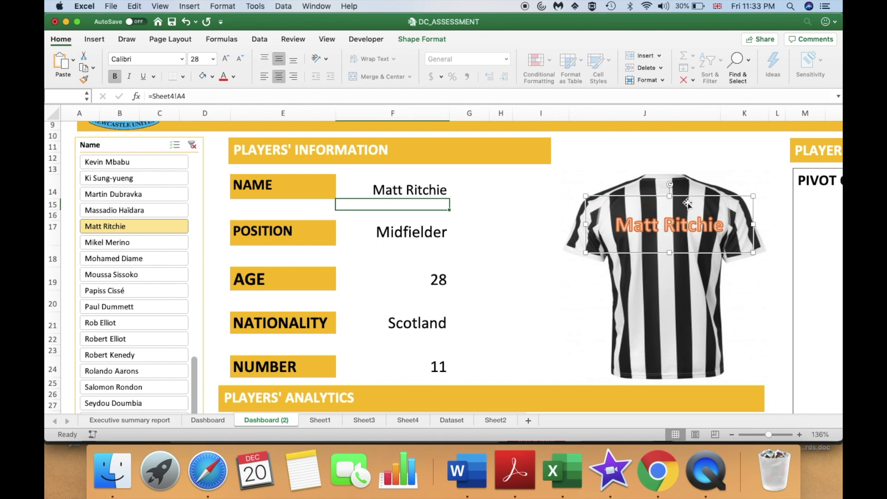
{"action": "left_click_drag", "start_coordinate": [687, 203], "coordinate": [683, 198]}
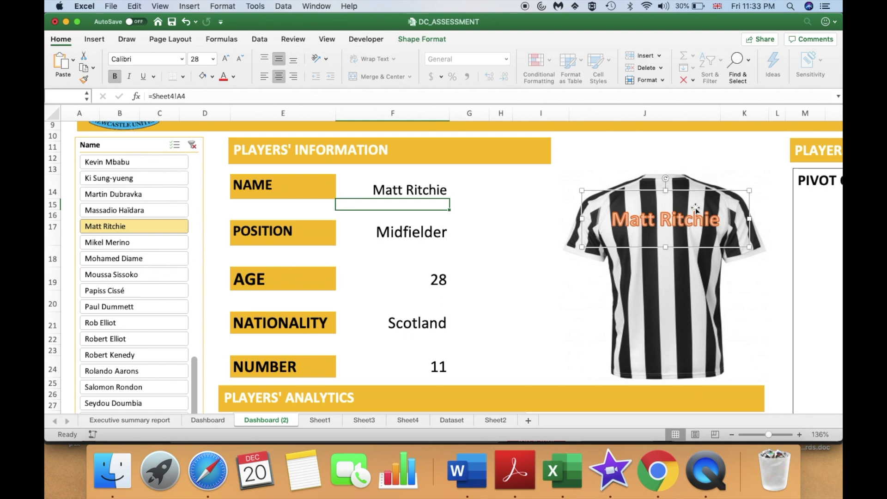
{"action": "left_click", "coordinate": [226, 61]}
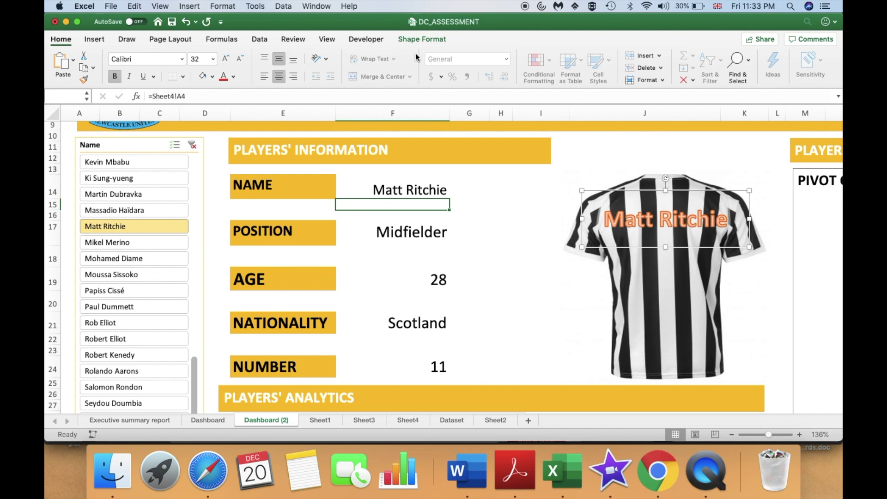
{"action": "left_click", "coordinate": [95, 40]}
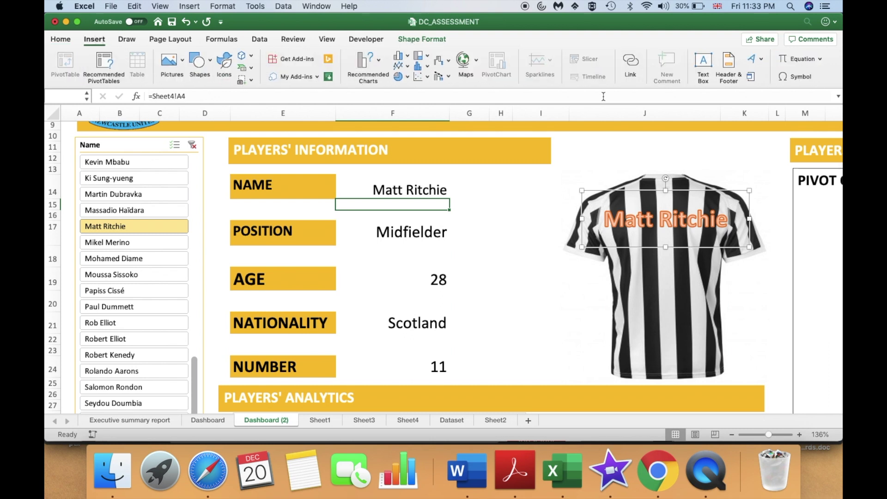
- Draw a text box on the lower shirt linked to =Sheet4!A8, showing the number 11
{"action": "left_click", "coordinate": [699, 67]}
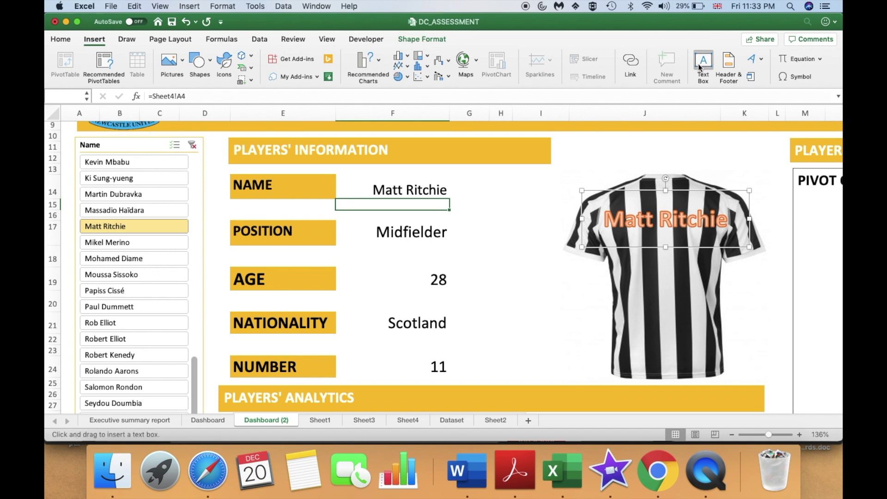
{"action": "left_click_drag", "start_coordinate": [605, 275], "coordinate": [704, 324]}
{"action": "left_click", "coordinate": [278, 94]}
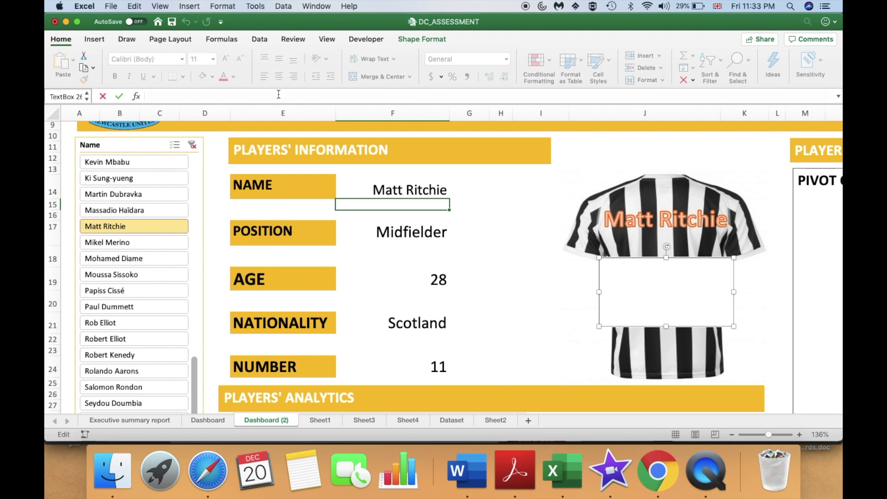
{"action": "left_click_drag", "start_coordinate": [392, 204], "coordinate": [407, 421]}
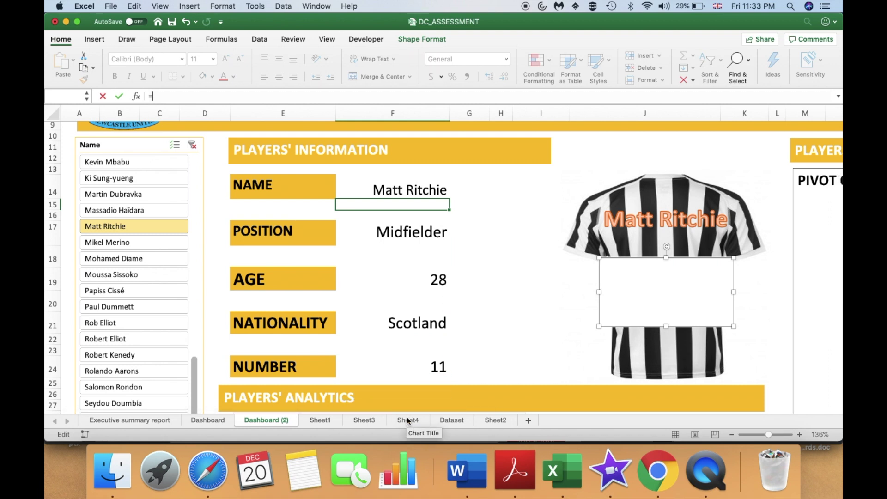
{"action": "left_click_drag", "start_coordinate": [408, 420], "coordinate": [94, 182]}
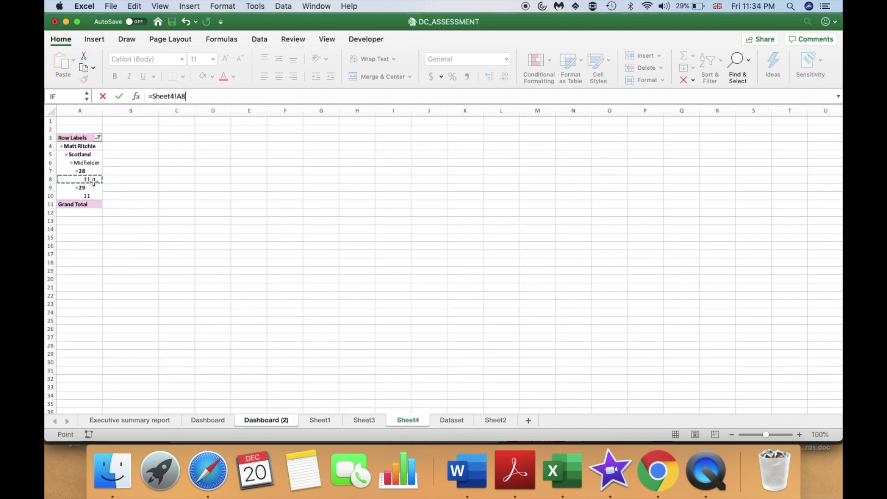
{"action": "key", "text": "Return"}
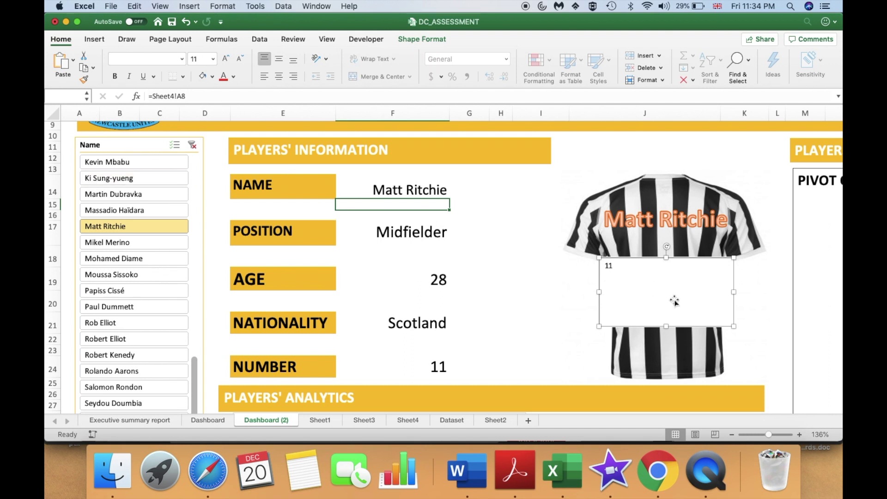
- Give the number 11 box No Fill, No Outline and the orange outlined WordArt style
{"action": "left_click_drag", "start_coordinate": [647, 259], "coordinate": [652, 262]}
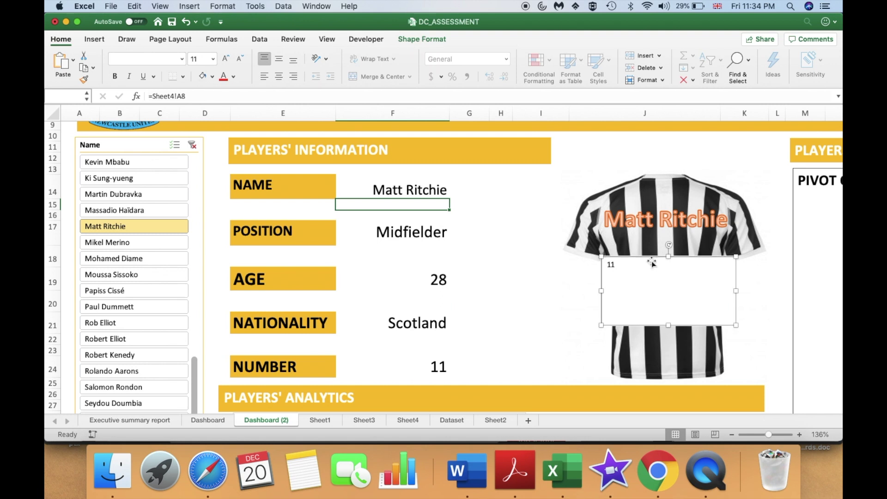
{"action": "left_click", "coordinate": [428, 41]}
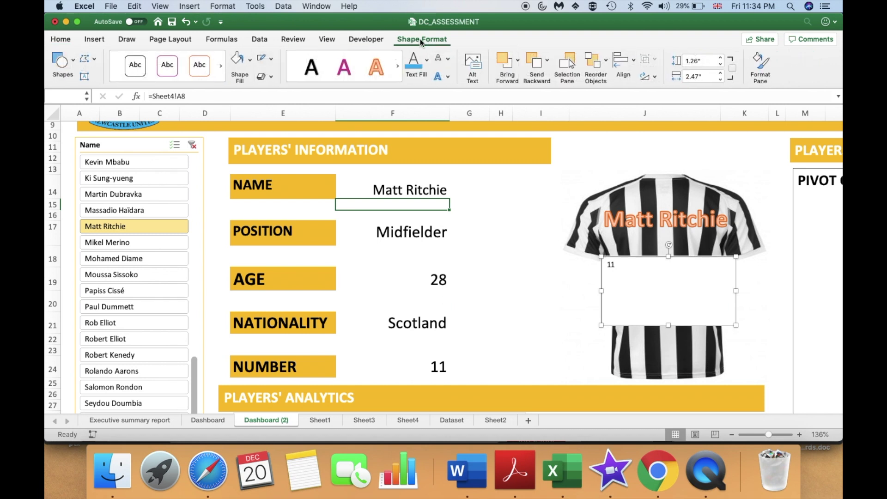
{"action": "left_click", "coordinate": [250, 59]}
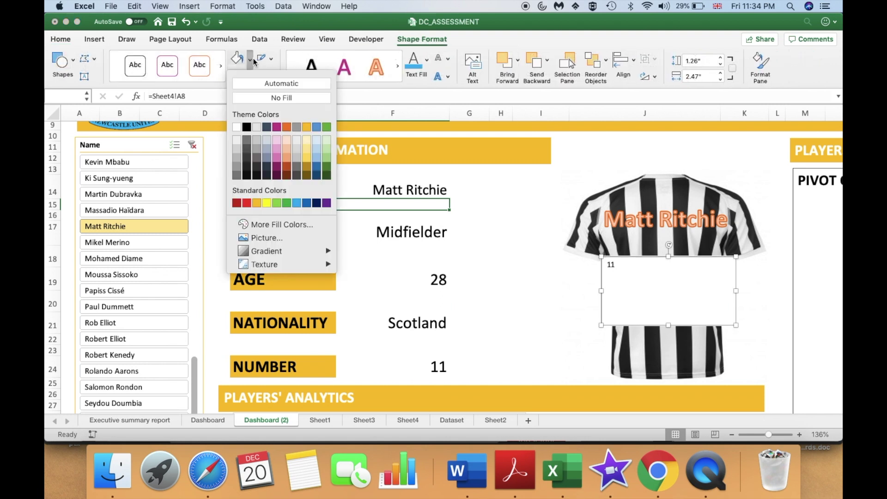
{"action": "left_click", "coordinate": [263, 99]}
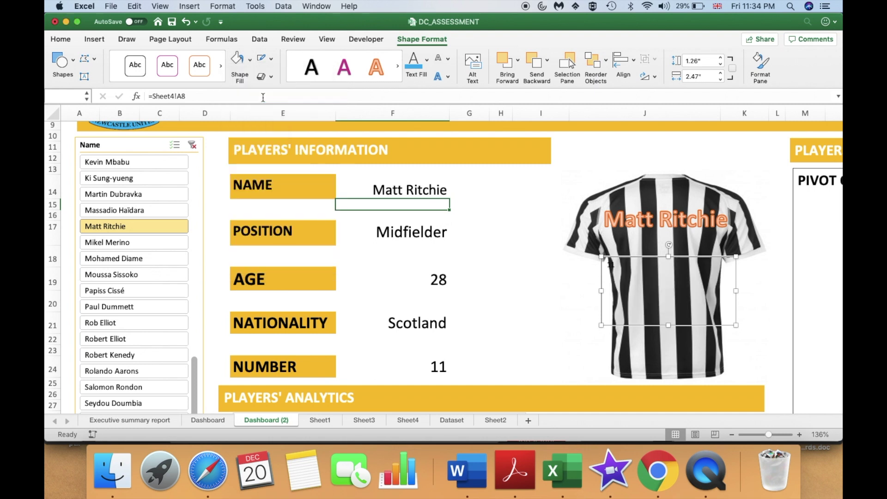
{"action": "left_click", "coordinate": [271, 59]}
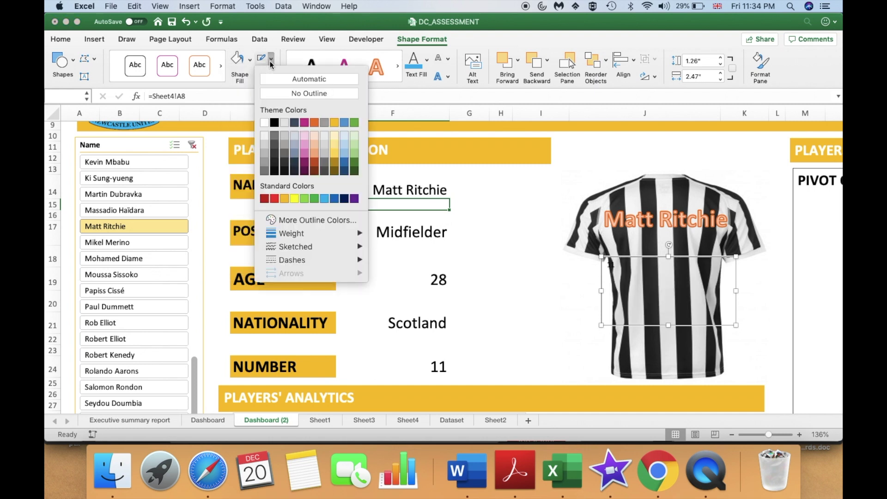
{"action": "left_click", "coordinate": [281, 95]}
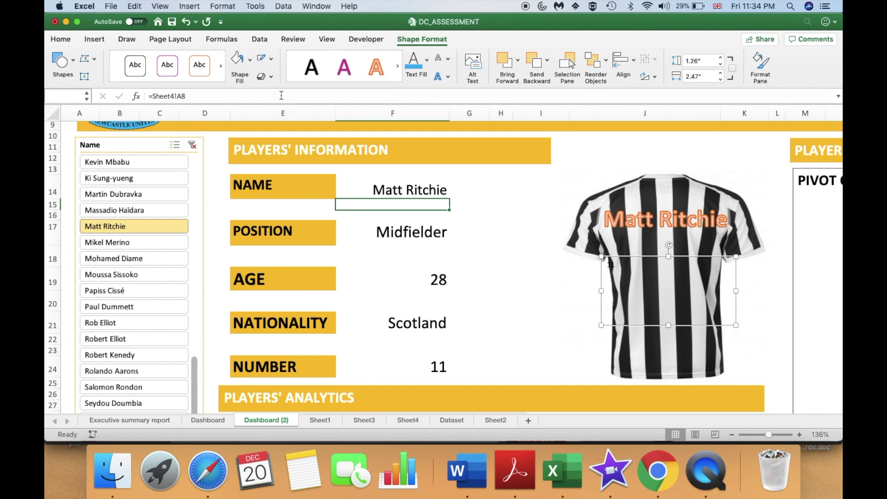
{"action": "left_click", "coordinate": [376, 68]}
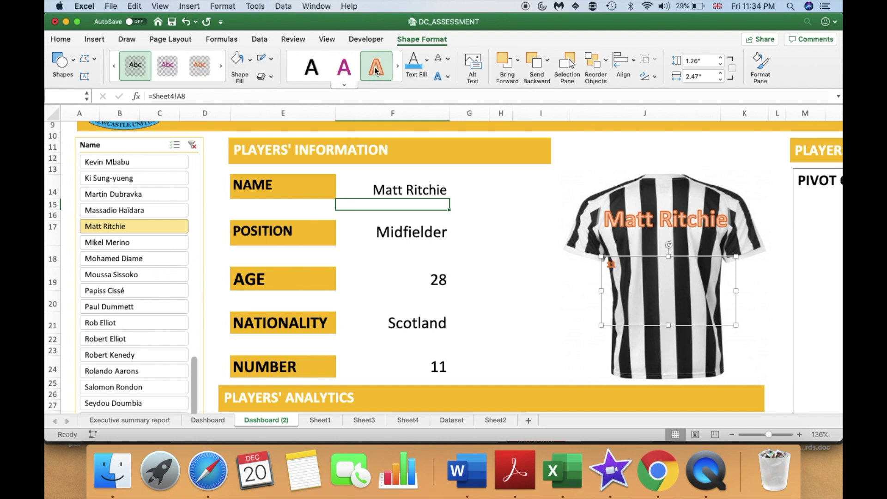
- Enlarge the jersey number 11 to 72 pt, centre it, and nudge its box up-left under the name
{"action": "left_click", "coordinate": [63, 40]}
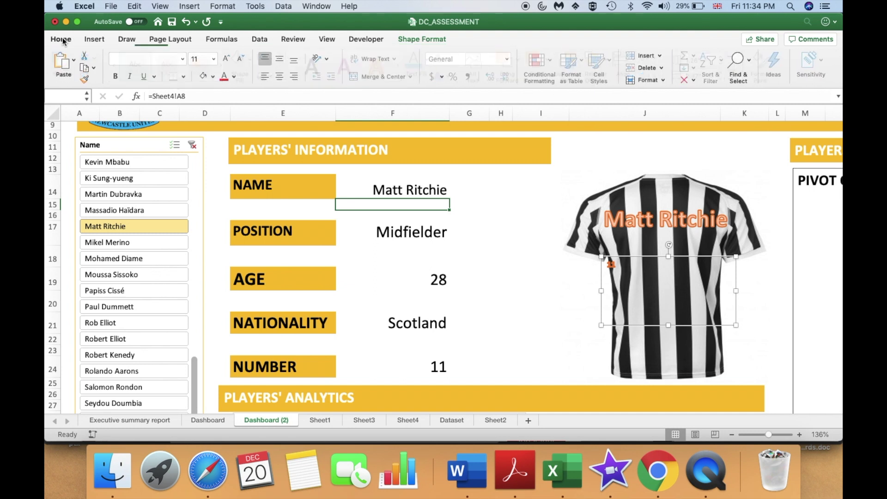
{"action": "left_click", "coordinate": [225, 59]}
{"action": "left_click", "coordinate": [226, 59]}
{"action": "left_click", "coordinate": [226, 59]}
{"action": "left_click", "coordinate": [225, 59]}
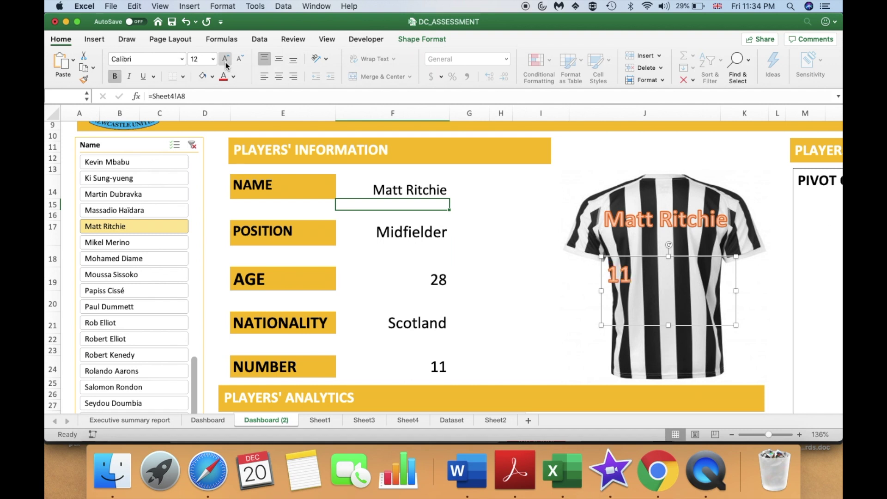
{"action": "left_click", "coordinate": [226, 60]}
{"action": "left_click", "coordinate": [226, 60]}
{"action": "left_click", "coordinate": [226, 60]}
{"action": "left_click", "coordinate": [226, 60]}
{"action": "left_click", "coordinate": [226, 61]}
{"action": "left_click", "coordinate": [226, 61]}
{"action": "left_click", "coordinate": [227, 61]}
{"action": "left_click", "coordinate": [226, 60]}
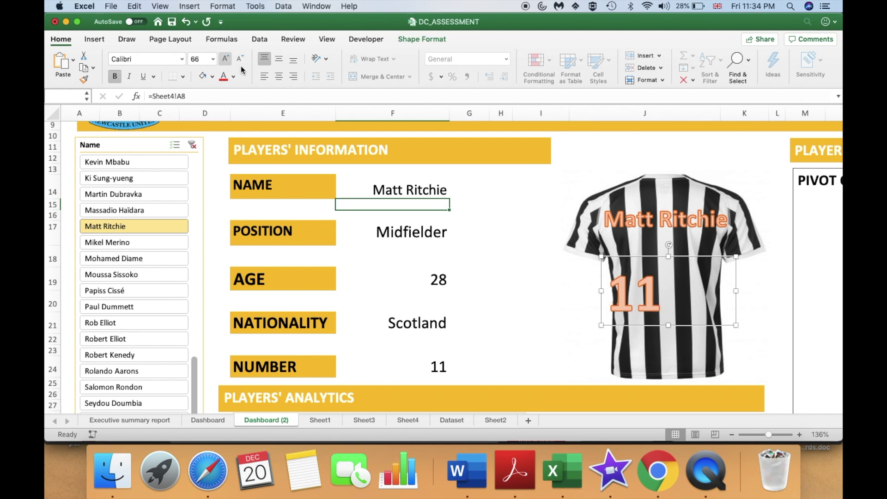
{"action": "left_click", "coordinate": [279, 77]}
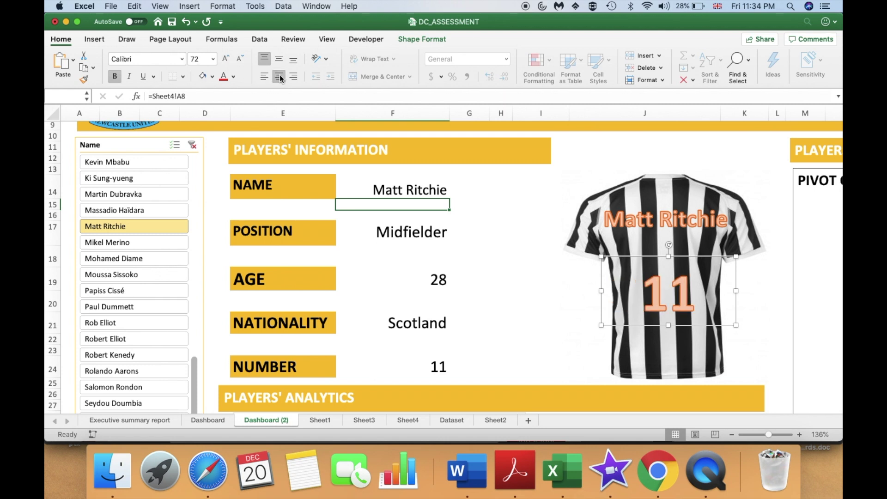
{"action": "left_click_drag", "start_coordinate": [681, 261], "coordinate": [677, 251]}
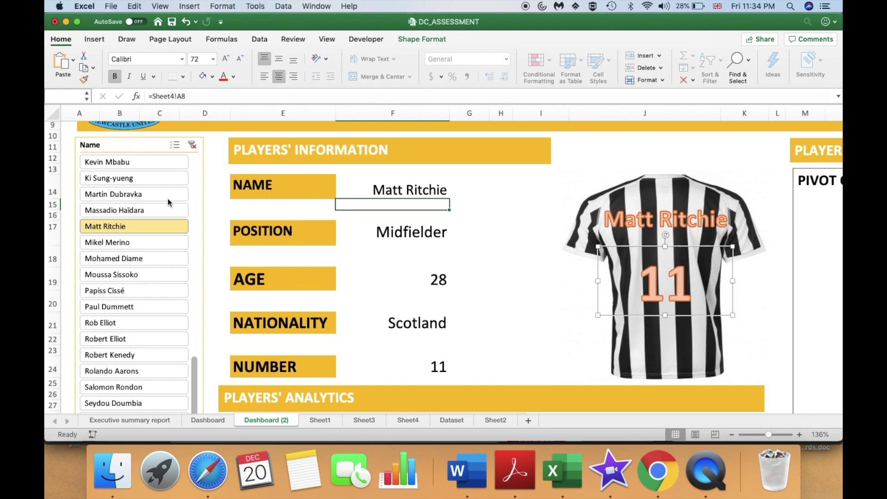
- Pick several players in the Name slicer, ending on the number 4 South Korean midfielder
{"action": "left_click", "coordinate": [148, 181]}
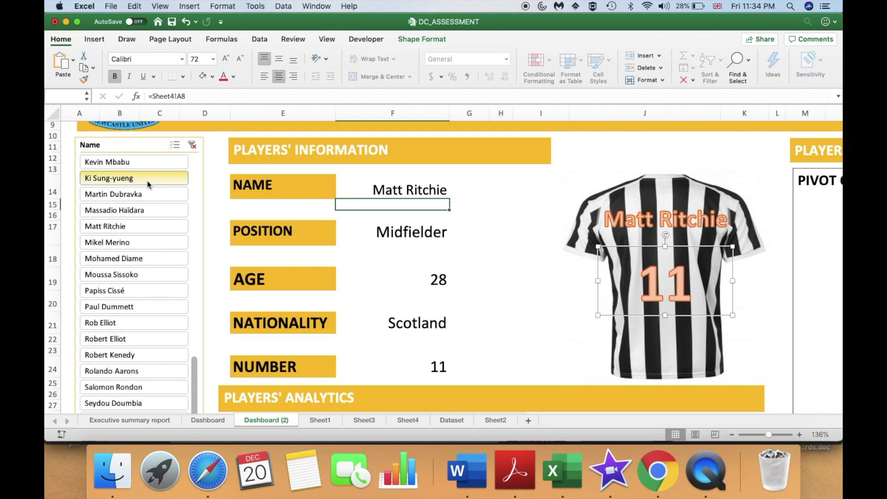
{"action": "left_click", "coordinate": [120, 164]}
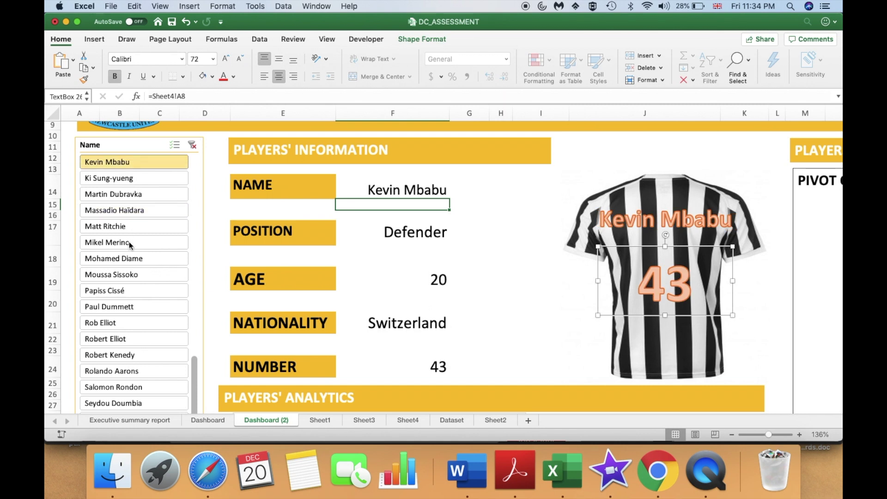
{"action": "left_click", "coordinate": [124, 244]}
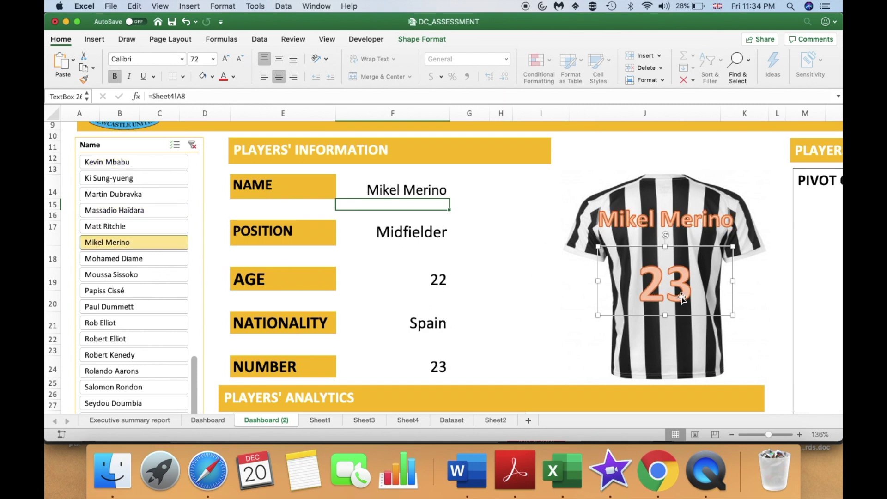
{"action": "left_click", "coordinate": [535, 280]}
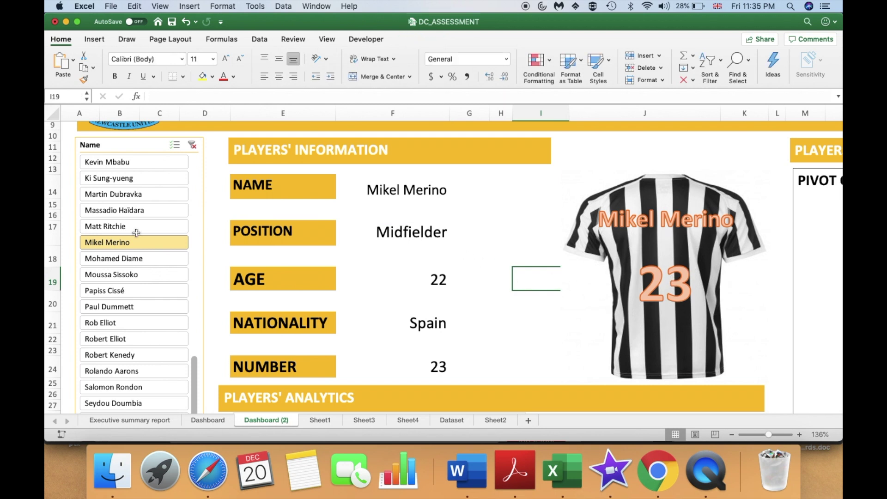
{"action": "left_click", "coordinate": [115, 272]}
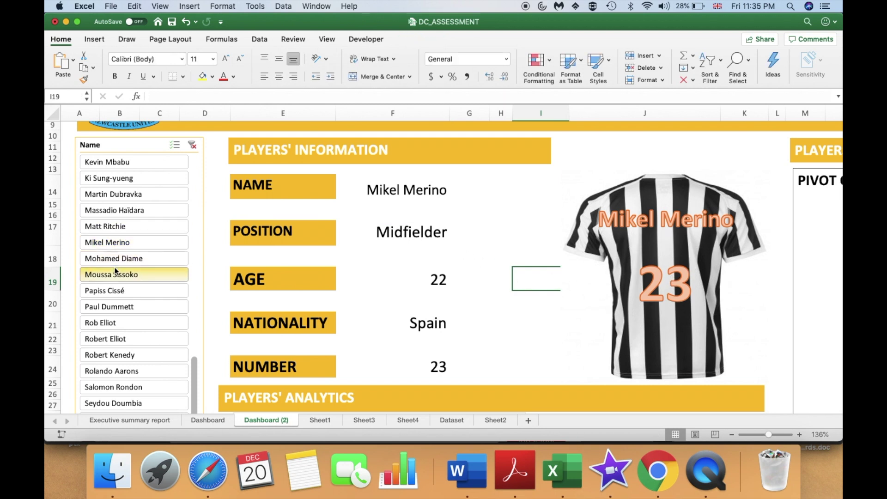
{"action": "left_click", "coordinate": [129, 176]}
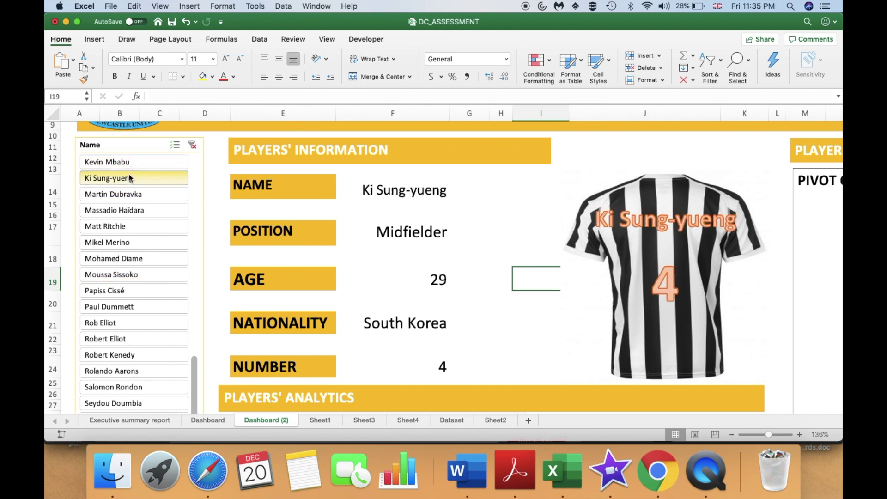